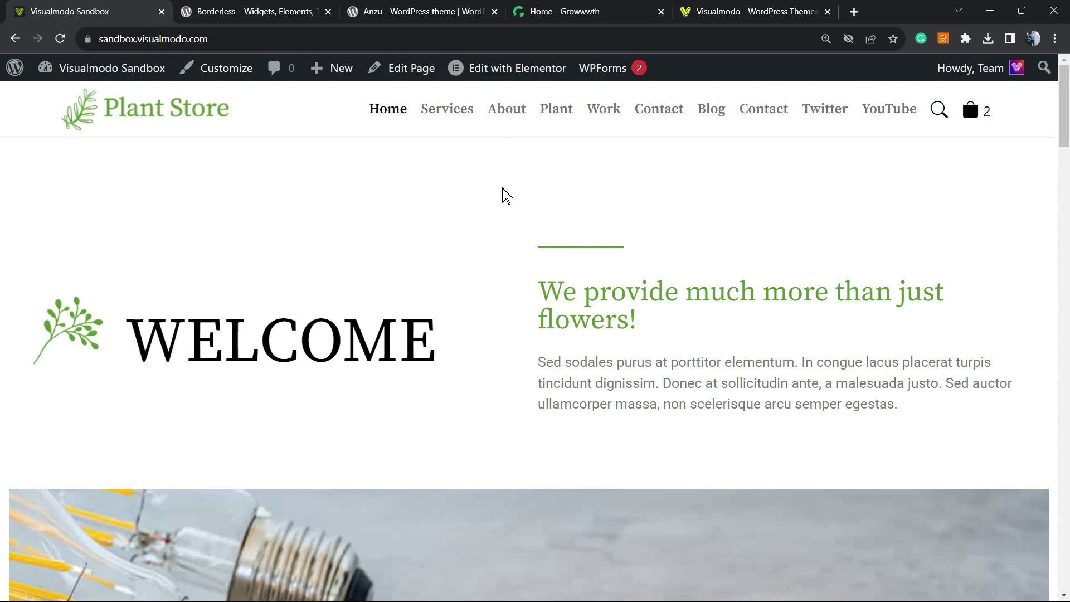
Step: Open the Economy category archive from the blog's Categories widget
left_click(695, 110)
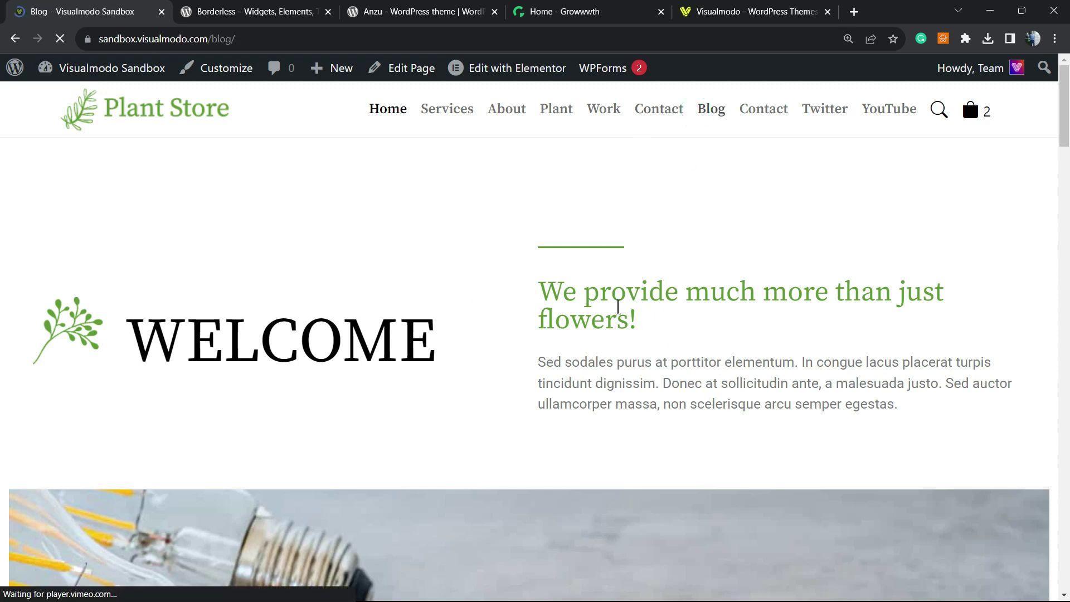
scroll(613, 304, "down", 15)
scroll(685, 296, "down", 10)
scroll(713, 301, "up", 6)
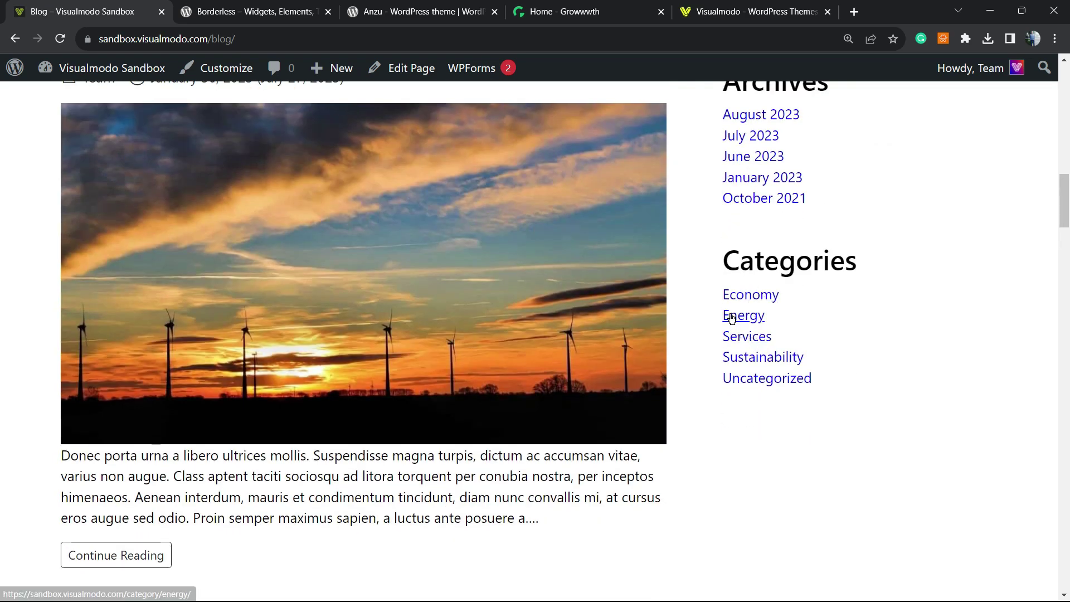
left_click(739, 294)
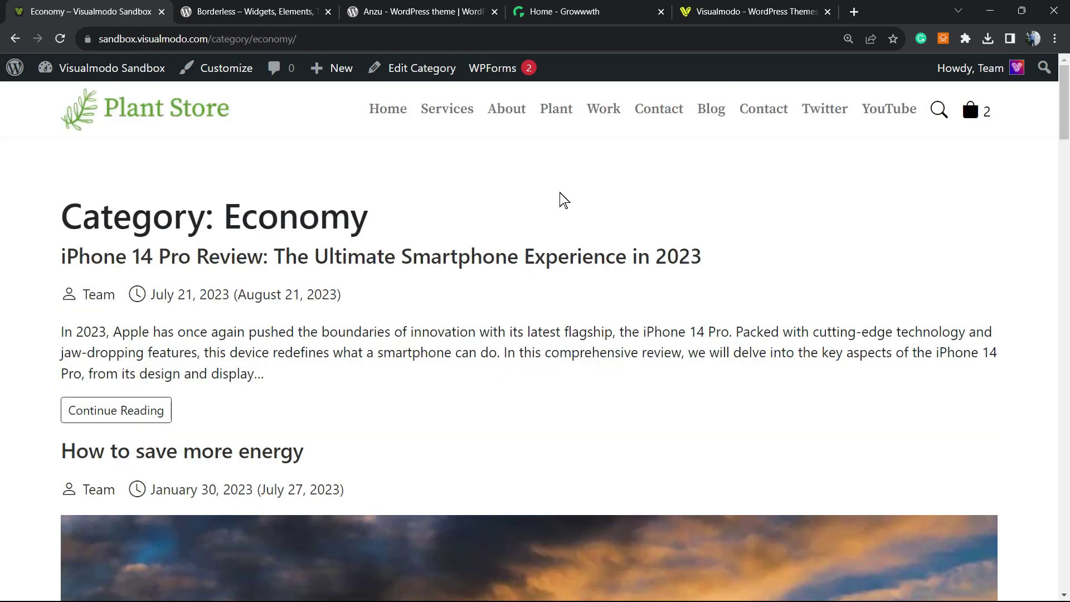
Step: Highlight 'category' and 'economy' in the archive's /category/economy/ address
left_click(238, 34)
double_click(258, 38)
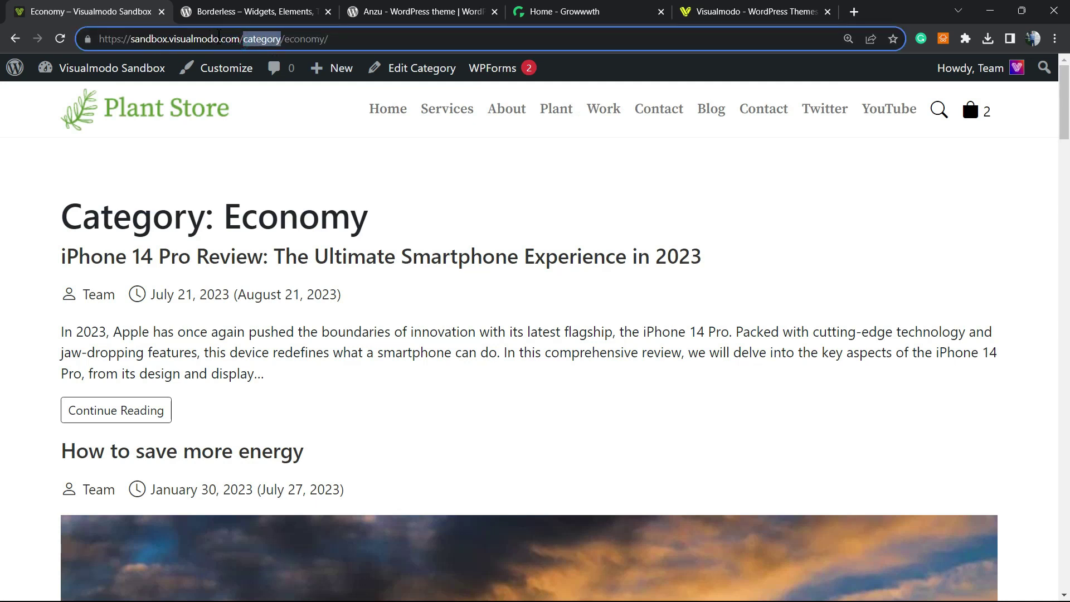
double_click(264, 38)
double_click(296, 38)
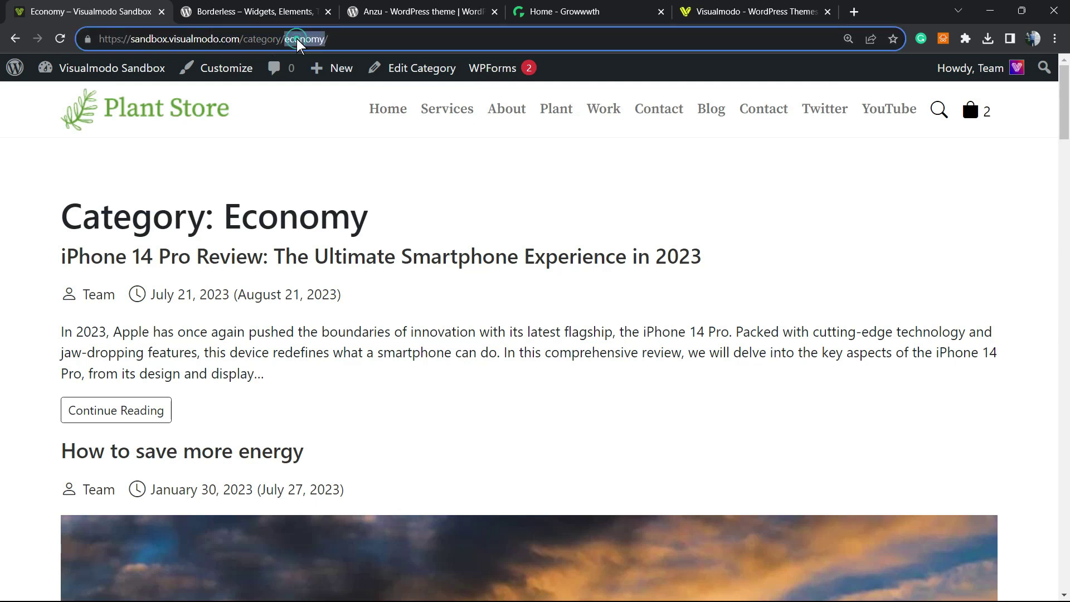
double_click(266, 38)
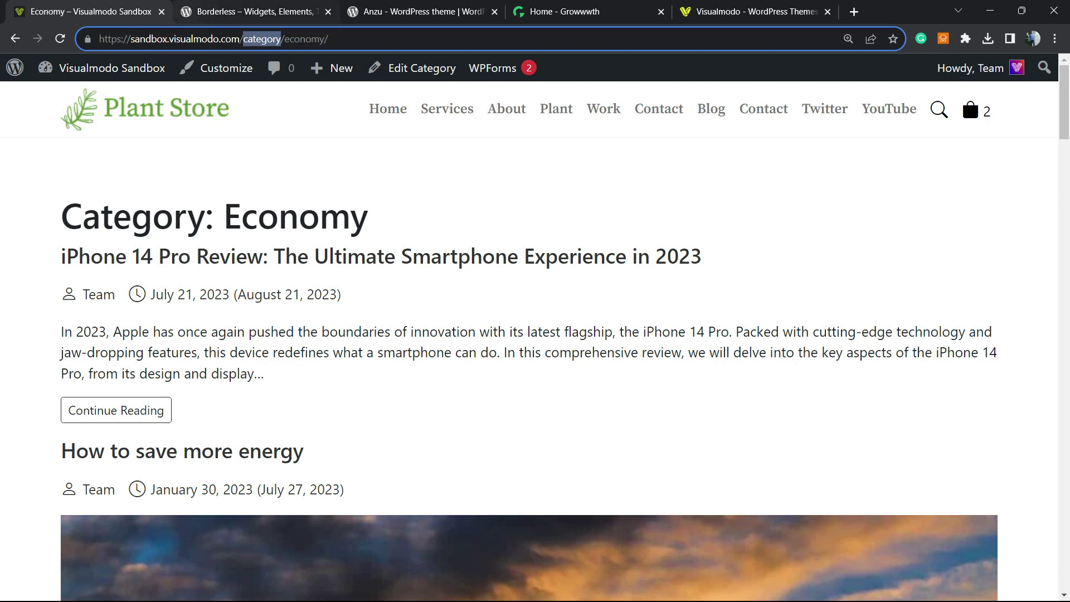
Step: Go to the admin Dashboard and open Settings > Permalinks
mouse_move(109, 76)
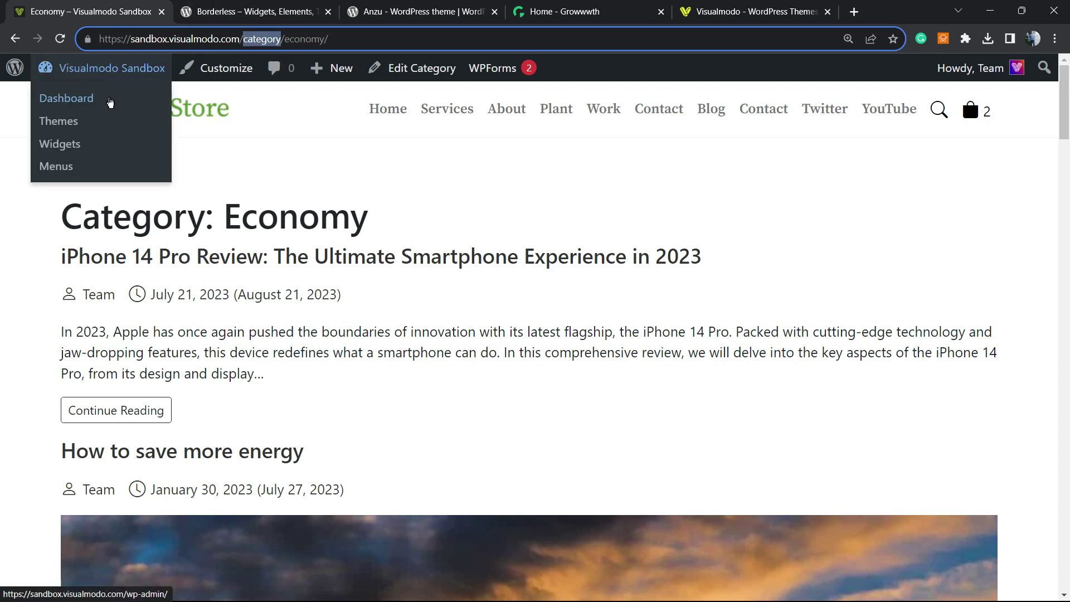
left_click(109, 98)
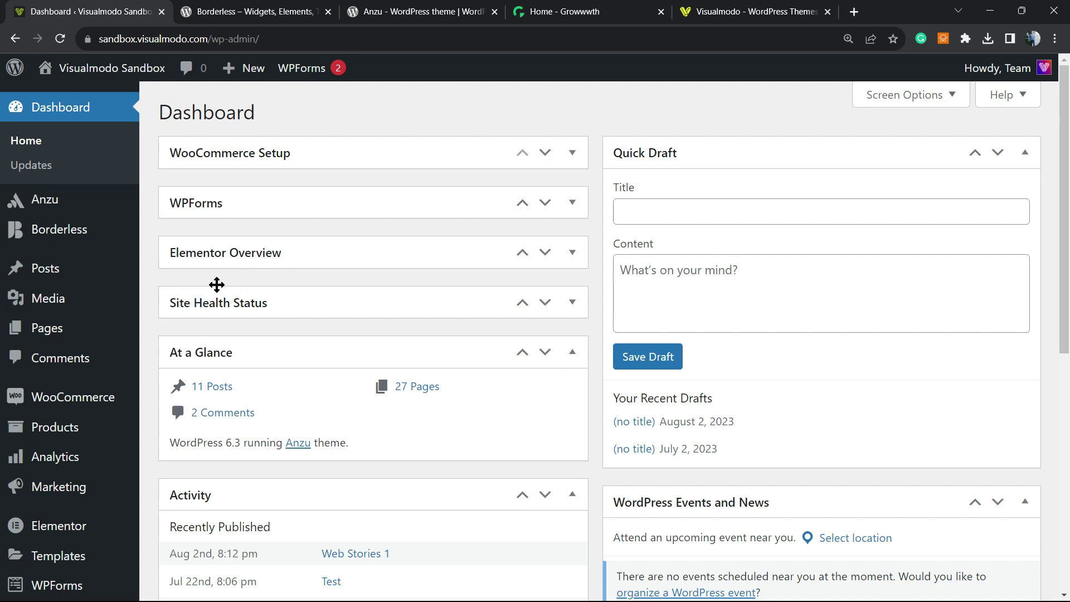
scroll(58, 251, "down", 3)
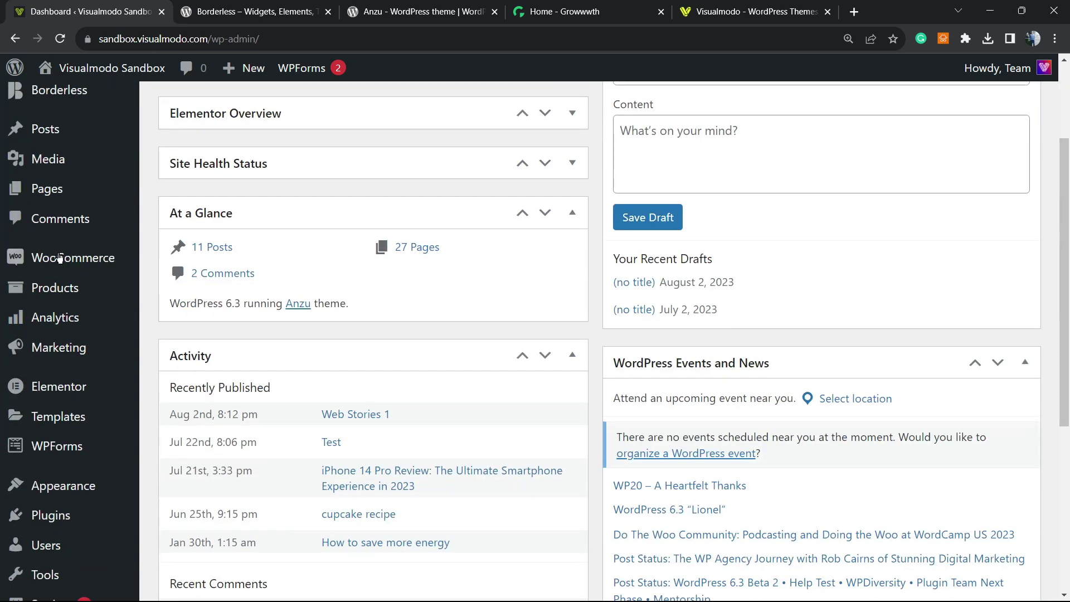
scroll(60, 257, "down", 5)
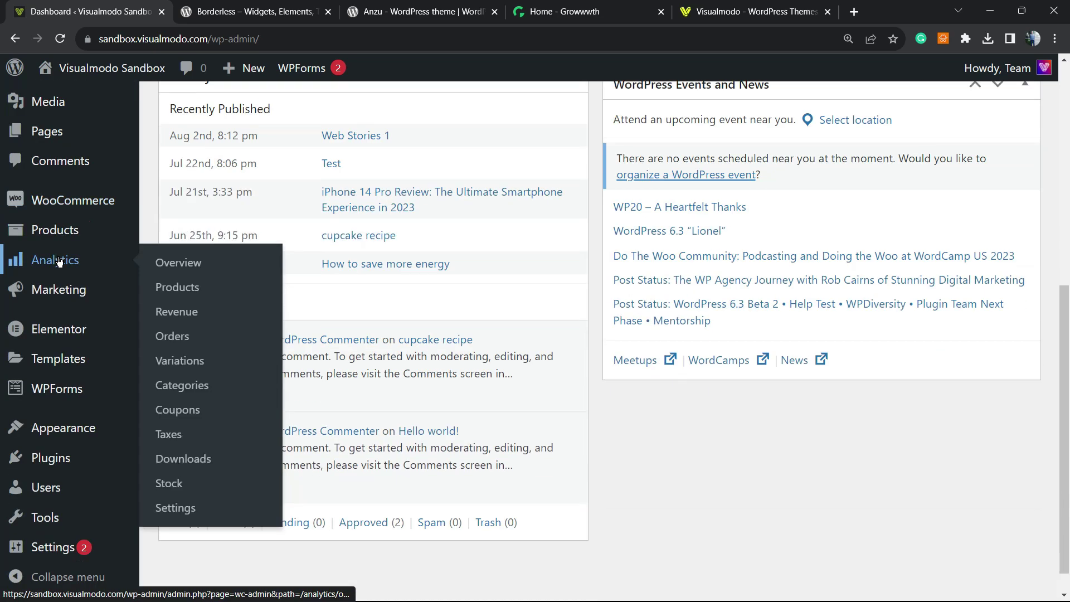
mouse_move(53, 557)
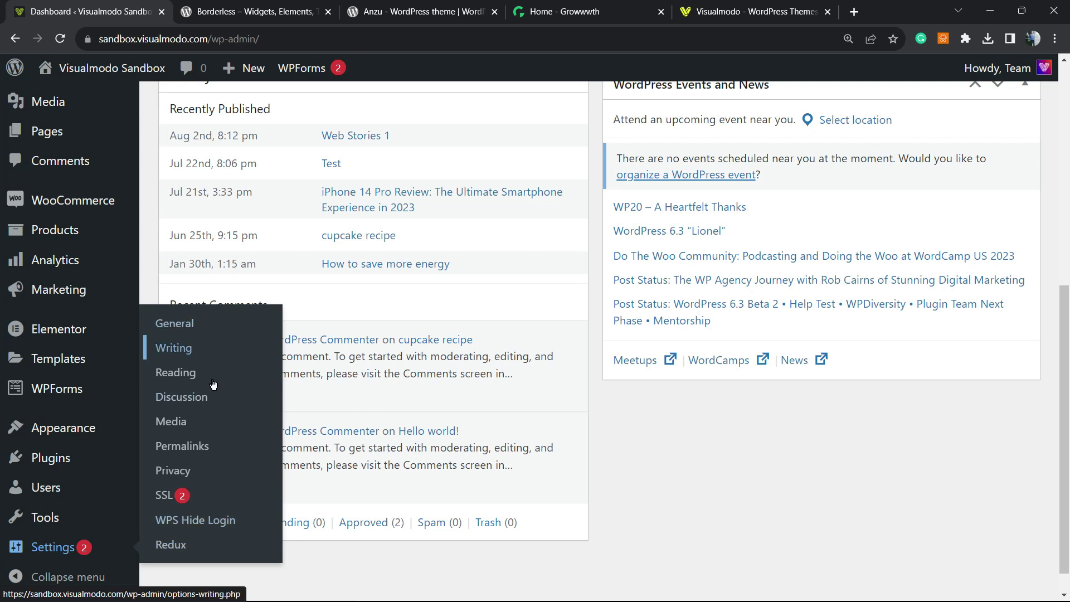
left_click(196, 445)
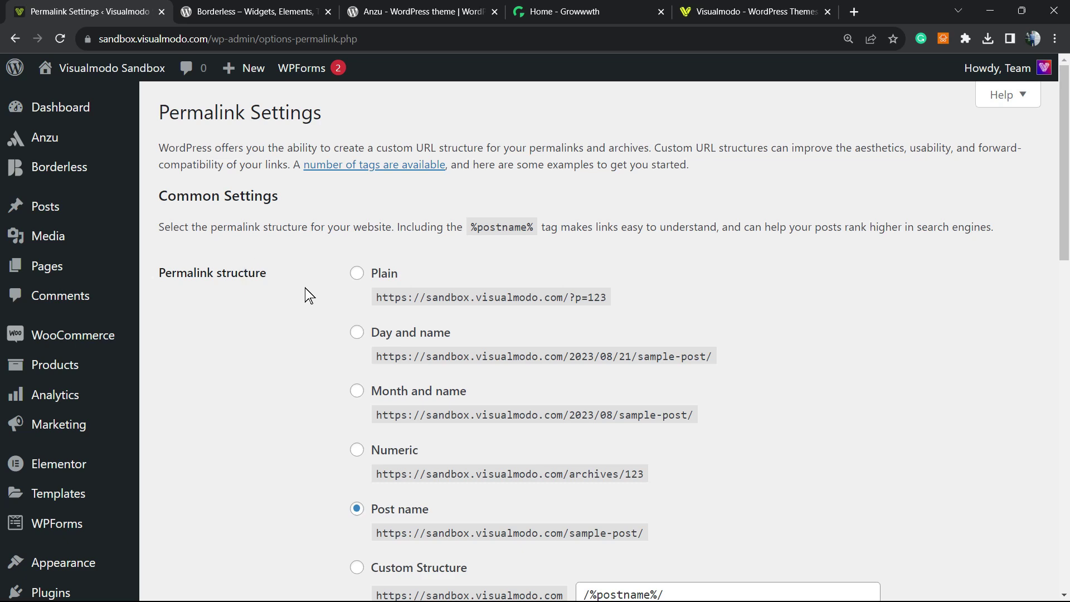
Step: Scroll to the Optional section and highlight the example base 'topics' and its sample URL
scroll(305, 288, "down", 5)
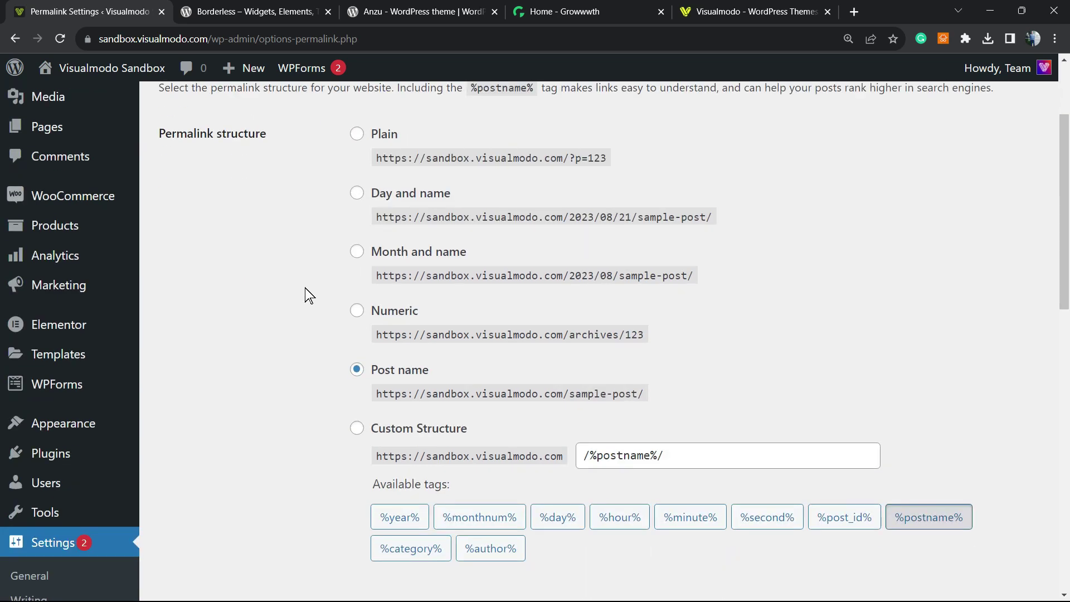
scroll(305, 287, "down", 3)
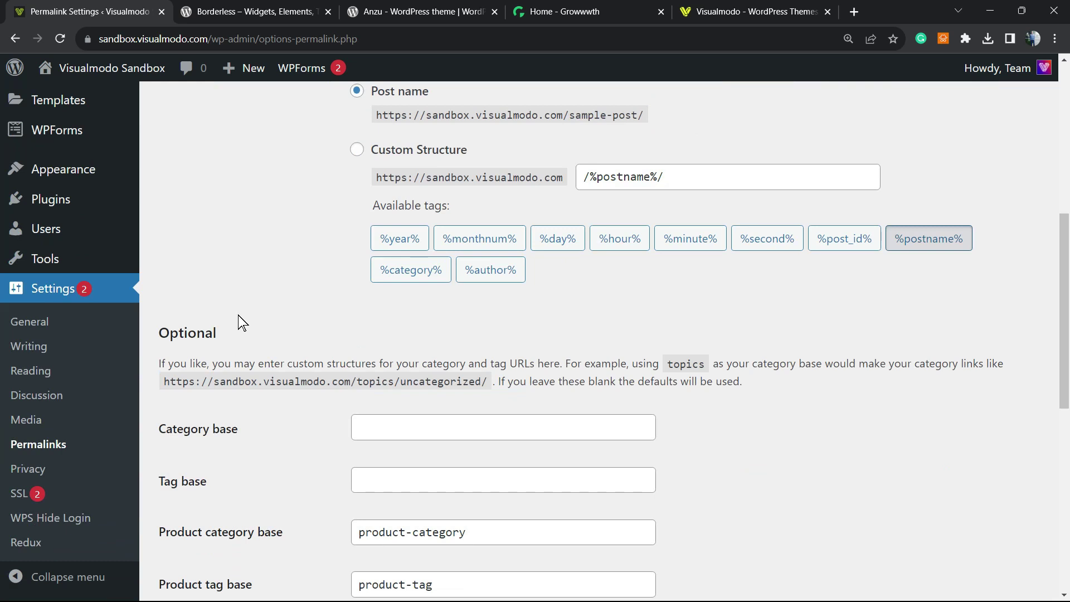
scroll(238, 315, "down", 3)
double_click(193, 191)
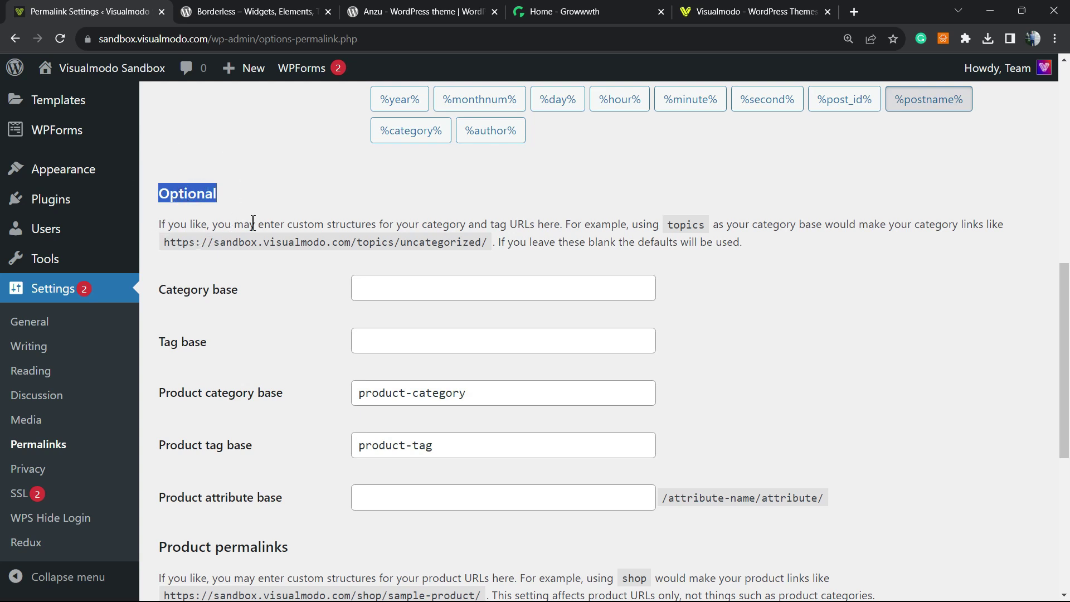
left_click(184, 225)
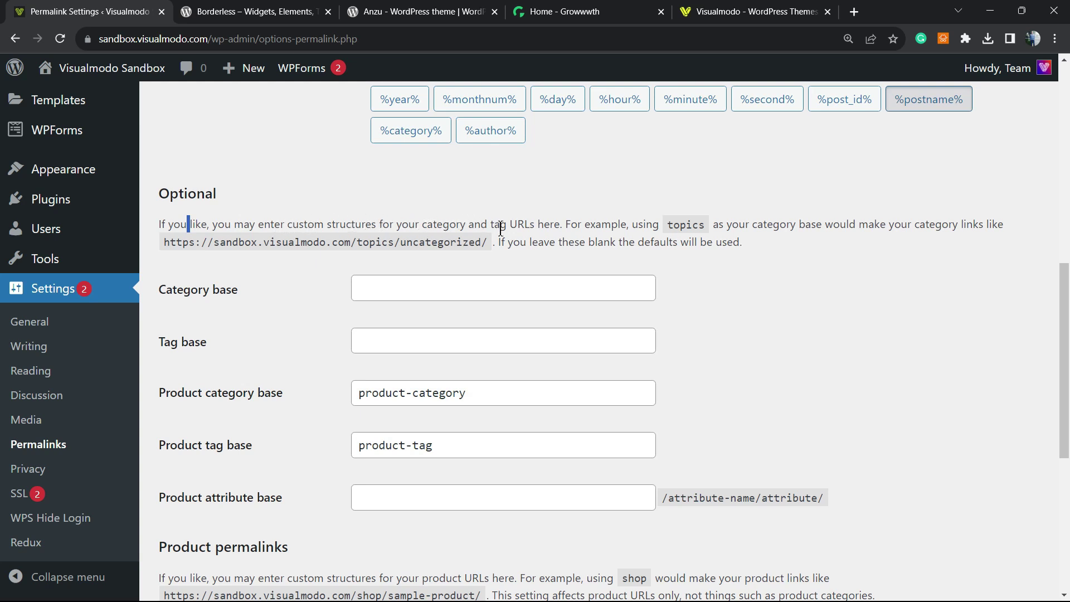
double_click(677, 222)
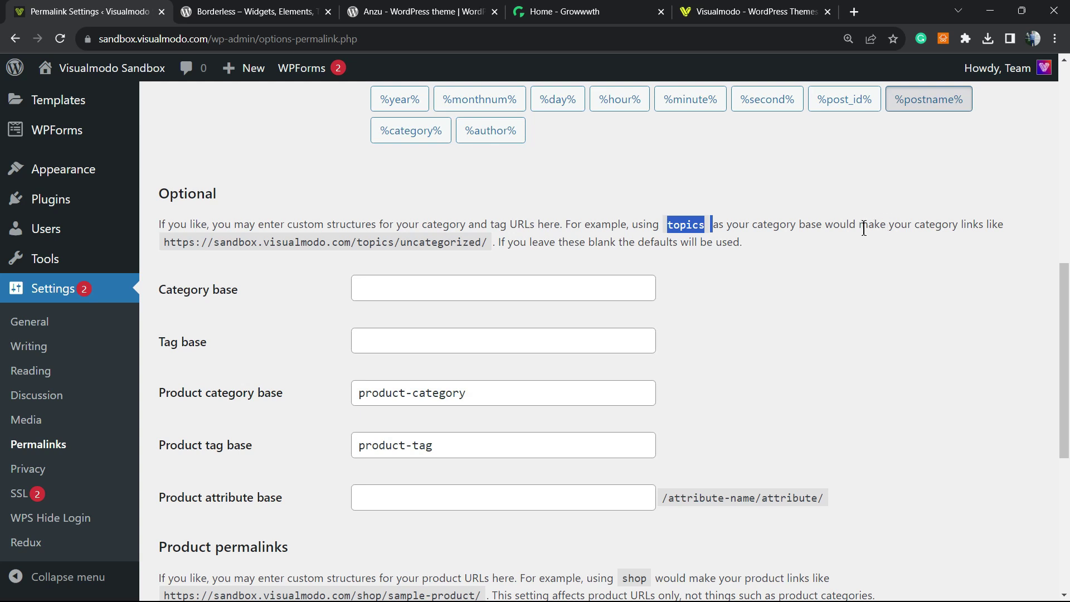
double_click(180, 242)
Step: Copy 'topics' from the help text into the Category base field
left_click_drag(320, 241, 374, 262)
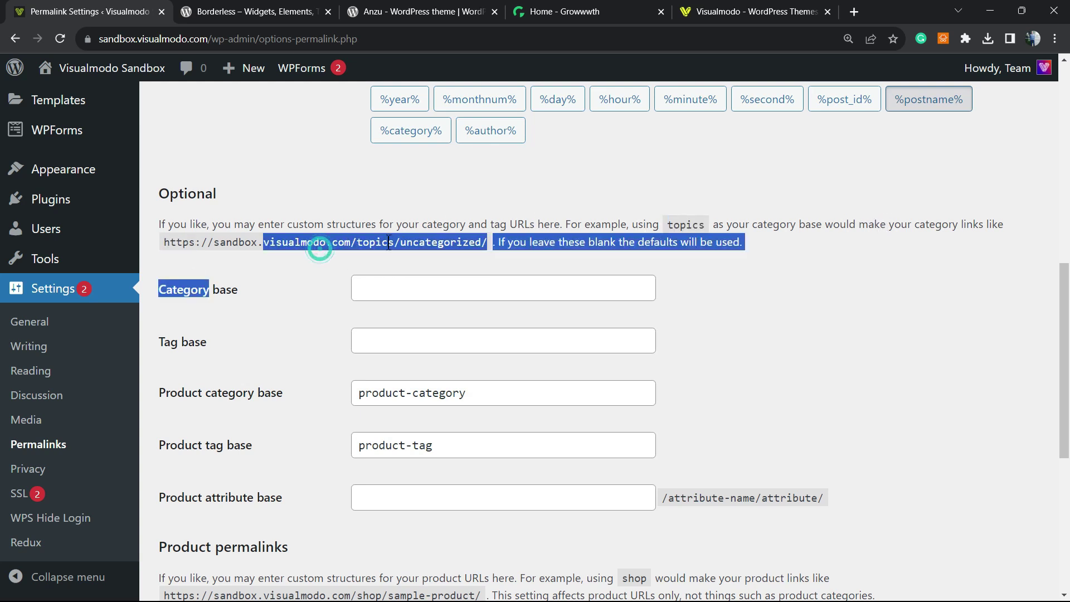
double_click(379, 242)
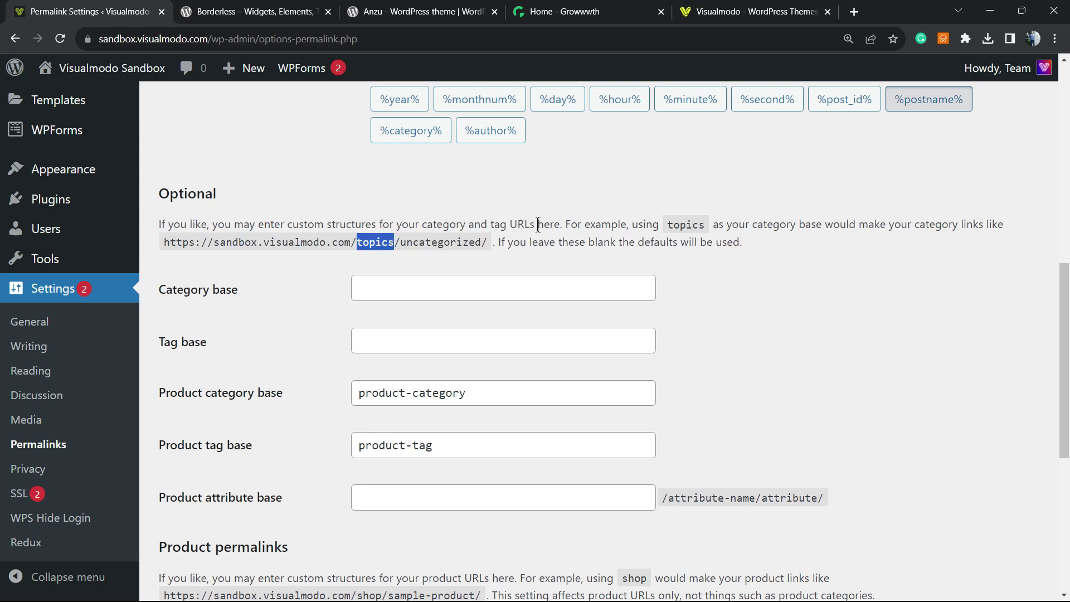
double_click(686, 224)
key("ctrl+c")
left_click(383, 285)
key("ctrl+v")
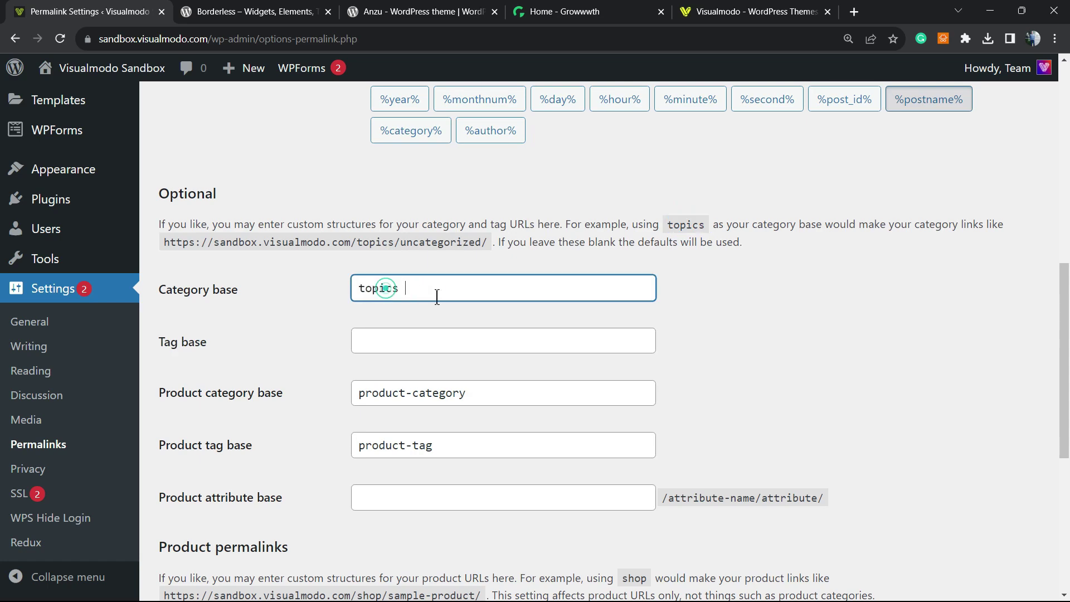
Step: Save the permalink settings with Category base 'topics'
scroll(345, 334, "down", 6)
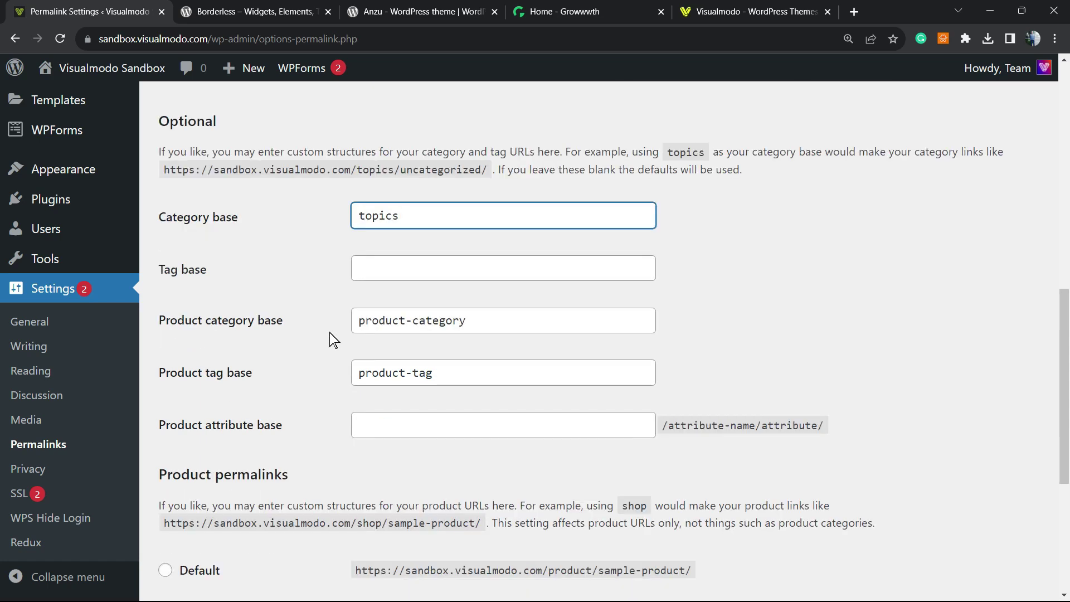
scroll(312, 337, "up", 7)
scroll(309, 339, "down", 8)
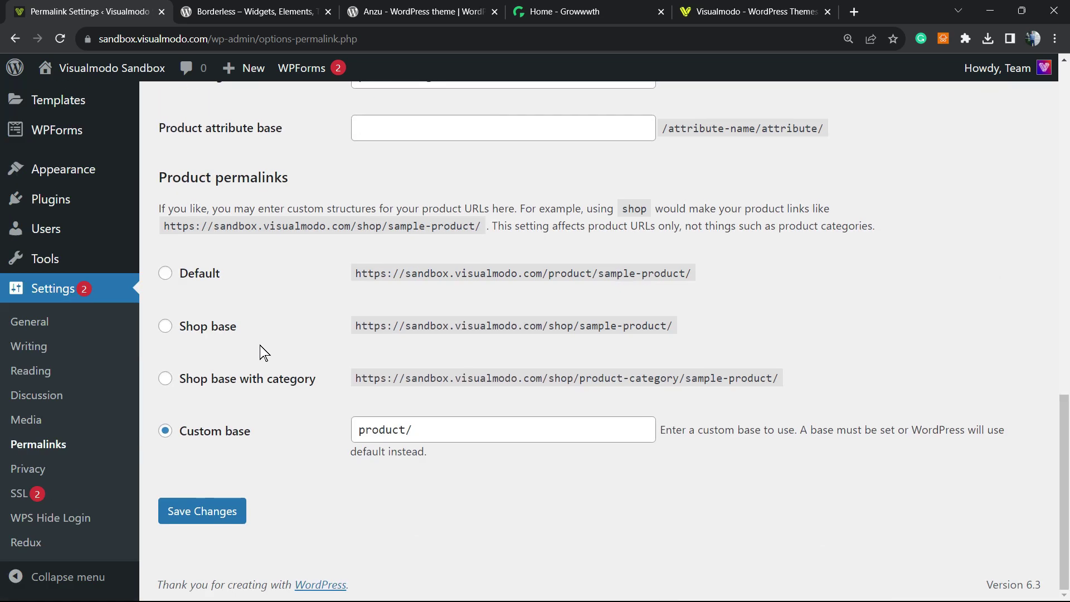
left_click(202, 510)
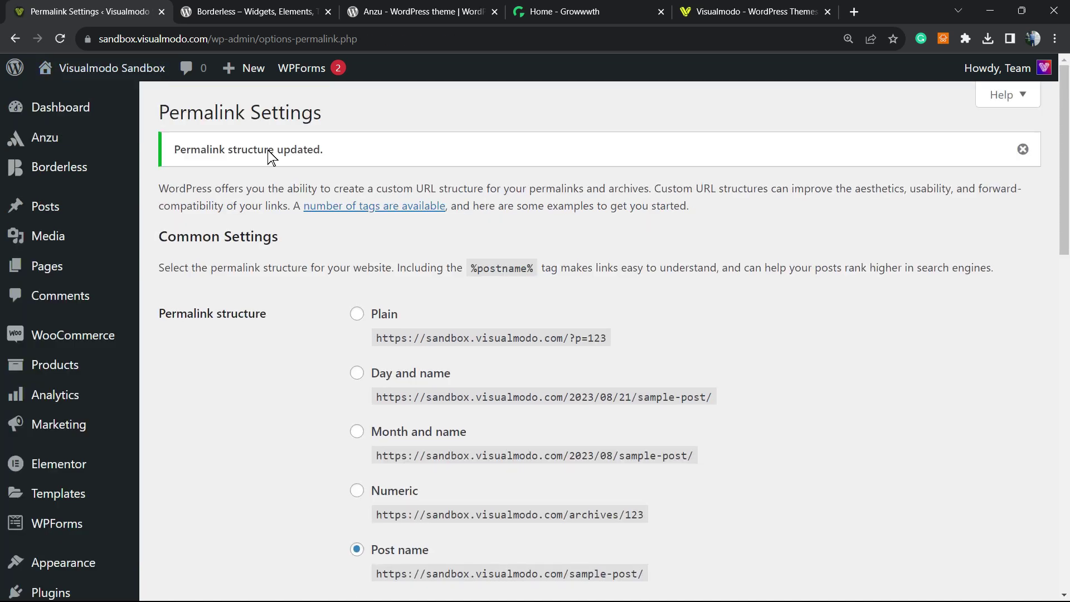
right_click(92, 106)
Step: Open the live site's Economy archive in a new tab and confirm its /topics/economy/ address
left_click(118, 114)
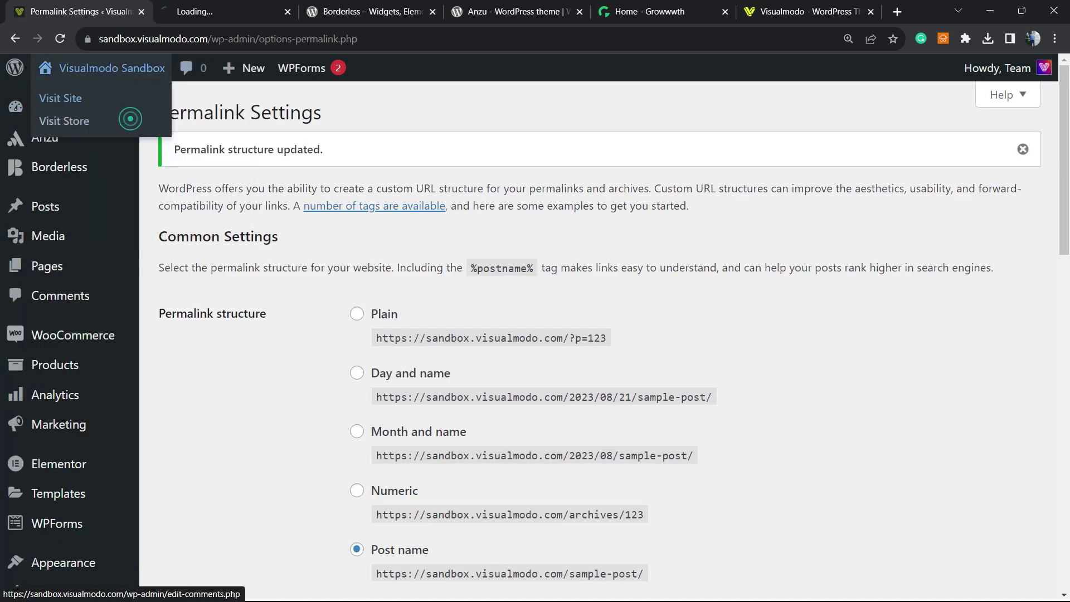
key("ctrl+Tab")
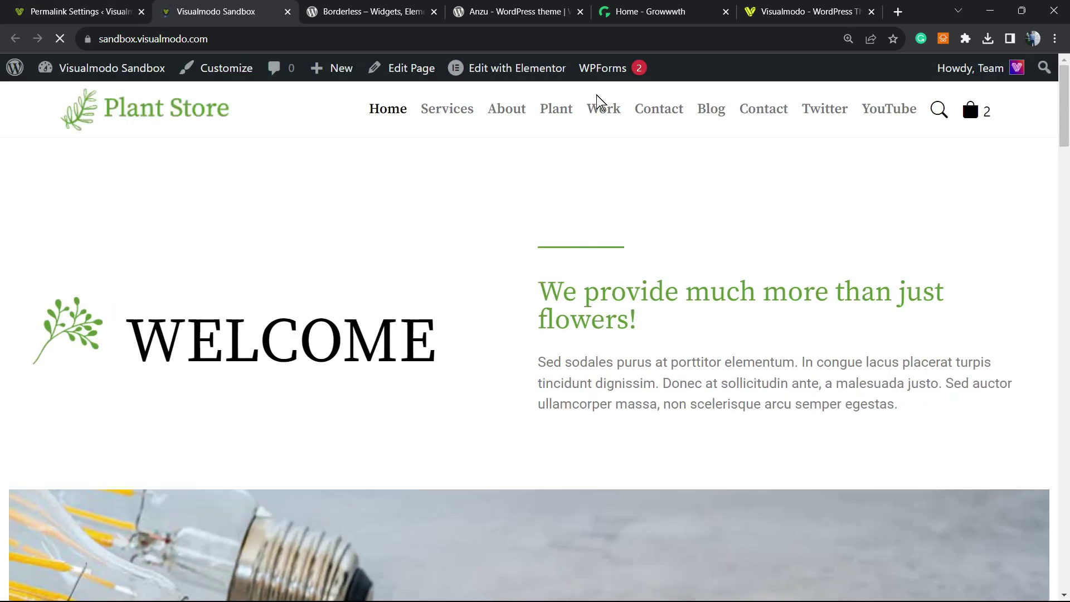
left_click(699, 111)
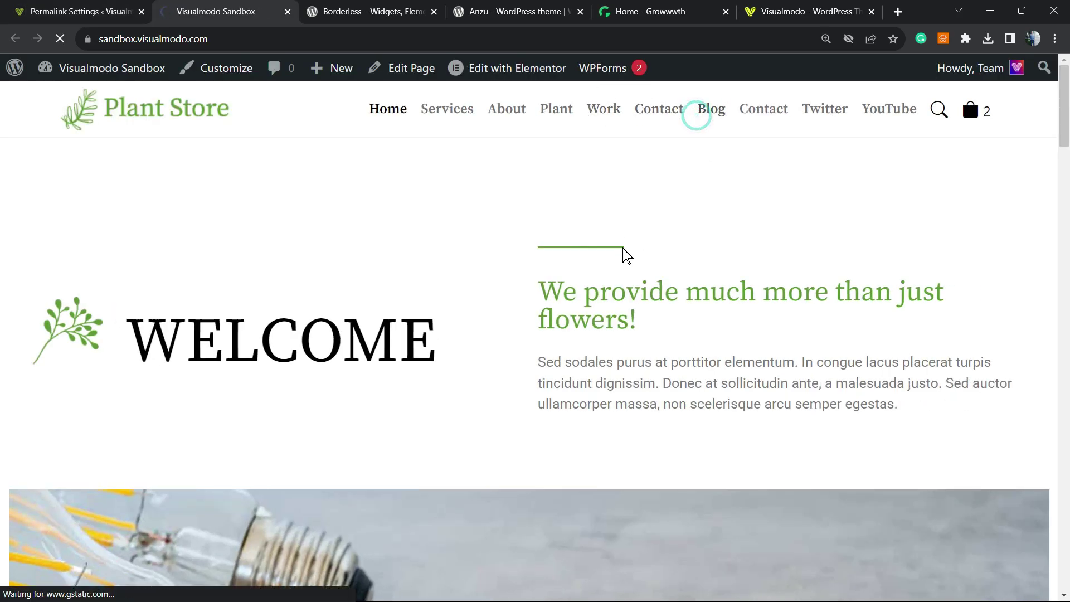
scroll(583, 350, "down", 1)
scroll(805, 322, "down", 15)
scroll(745, 336, "up", 6)
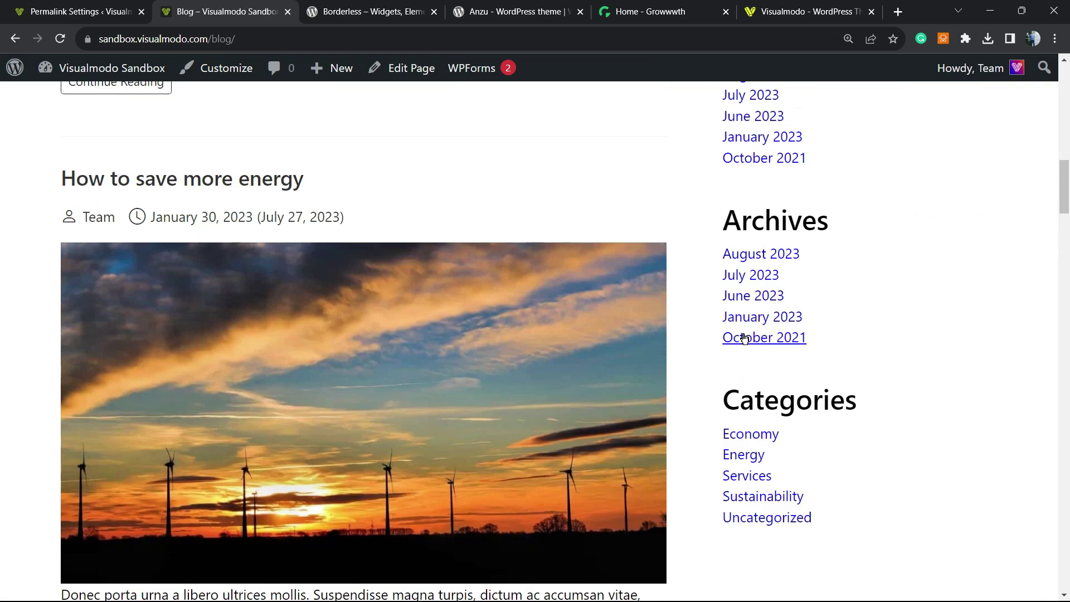
left_click(748, 438)
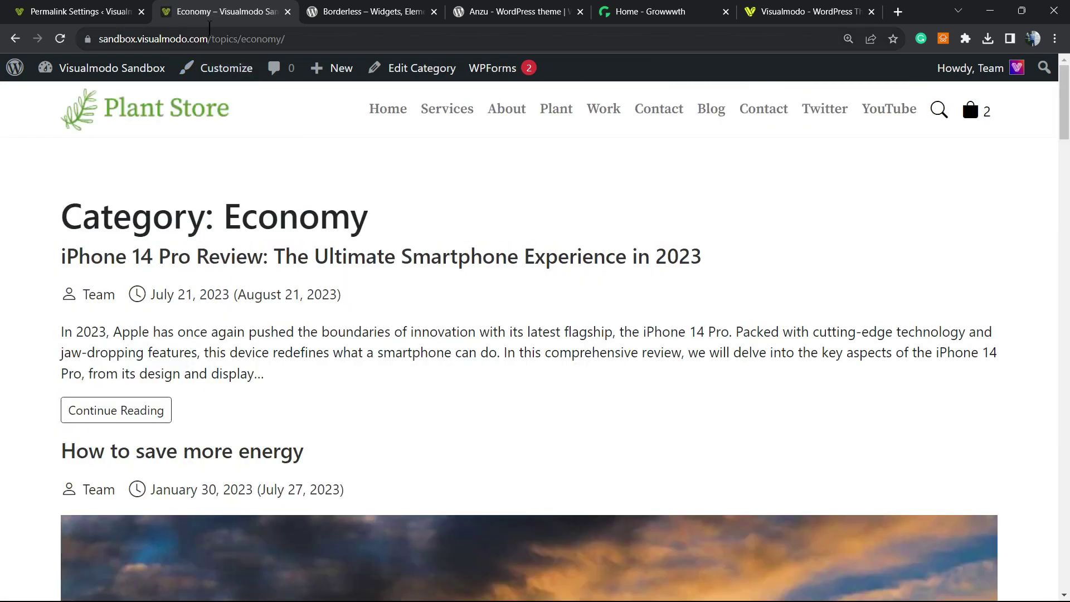
double_click(258, 40)
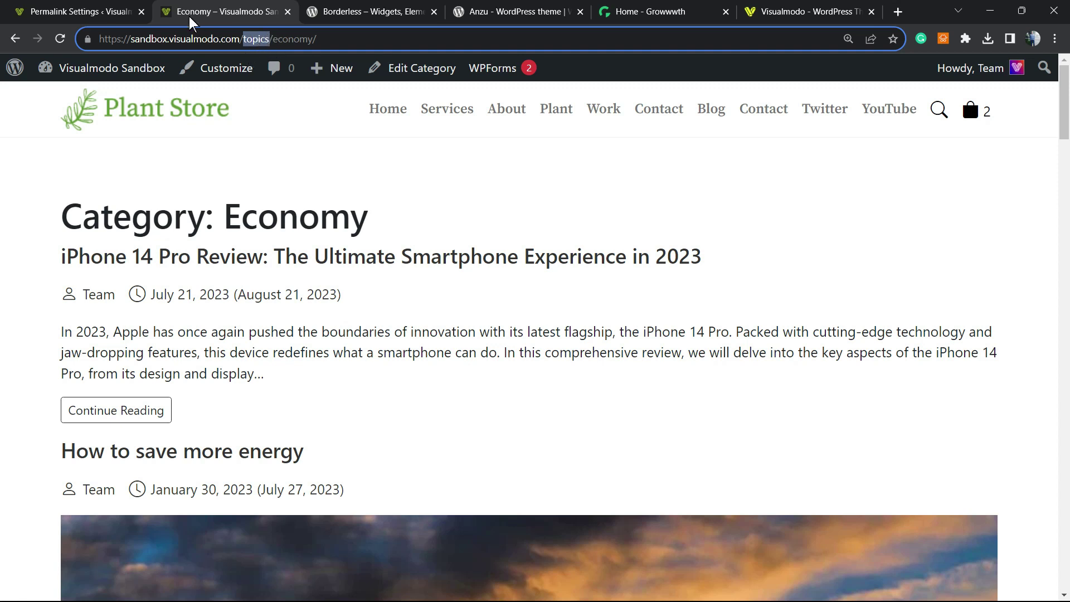
left_click(100, 11)
Step: Delete 'topics' from the Category base field, then return to the Economy archive tab
scroll(300, 338, "down", 5)
scroll(299, 338, "down", 5)
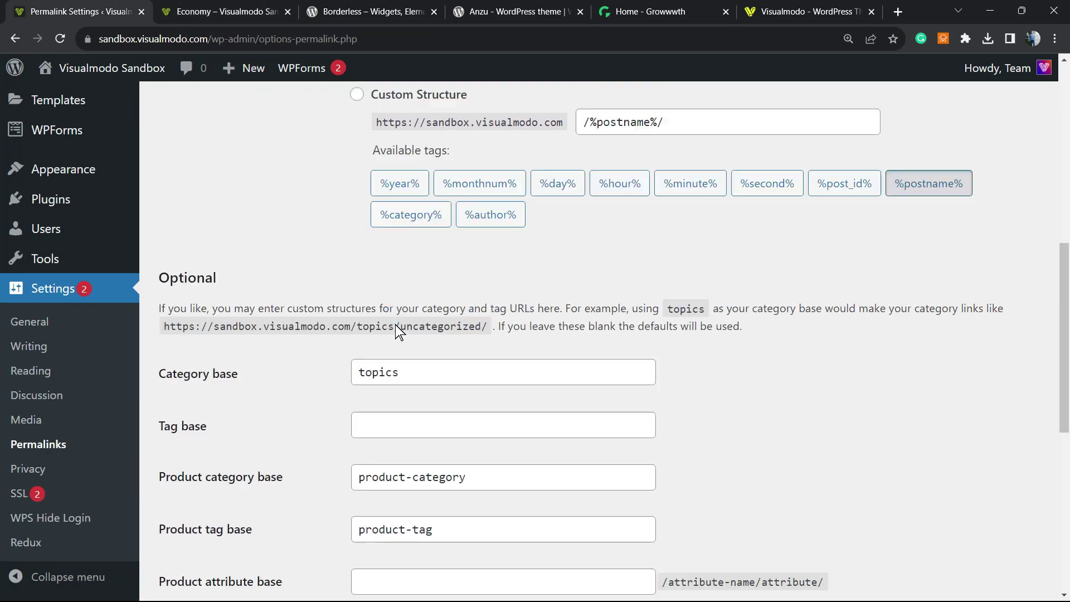
double_click(476, 335)
key("BackSpace")
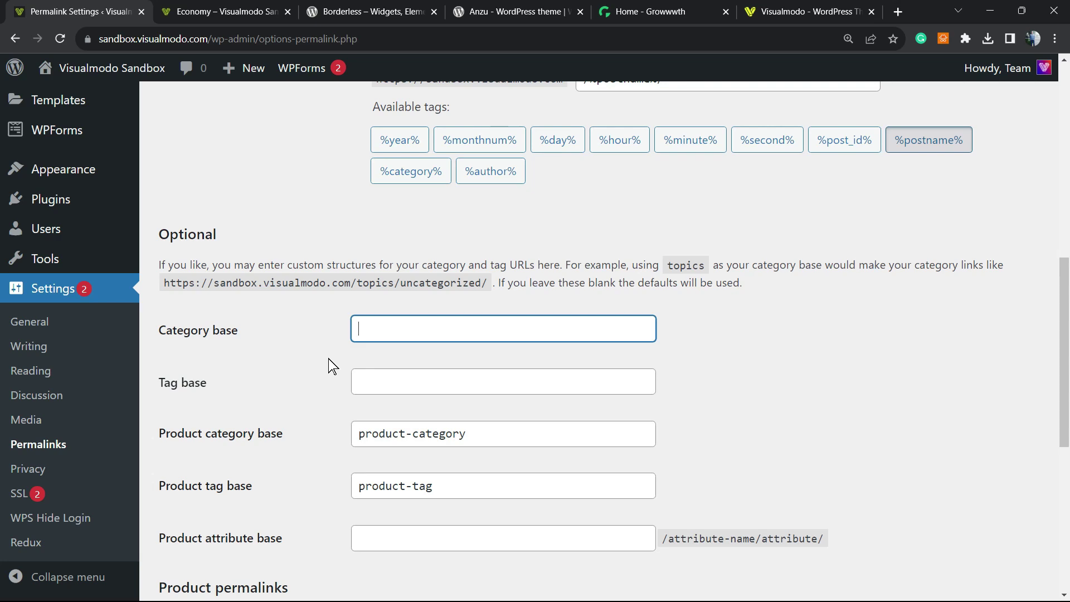
scroll(328, 359, "down", 7)
scroll(329, 358, "up", 5)
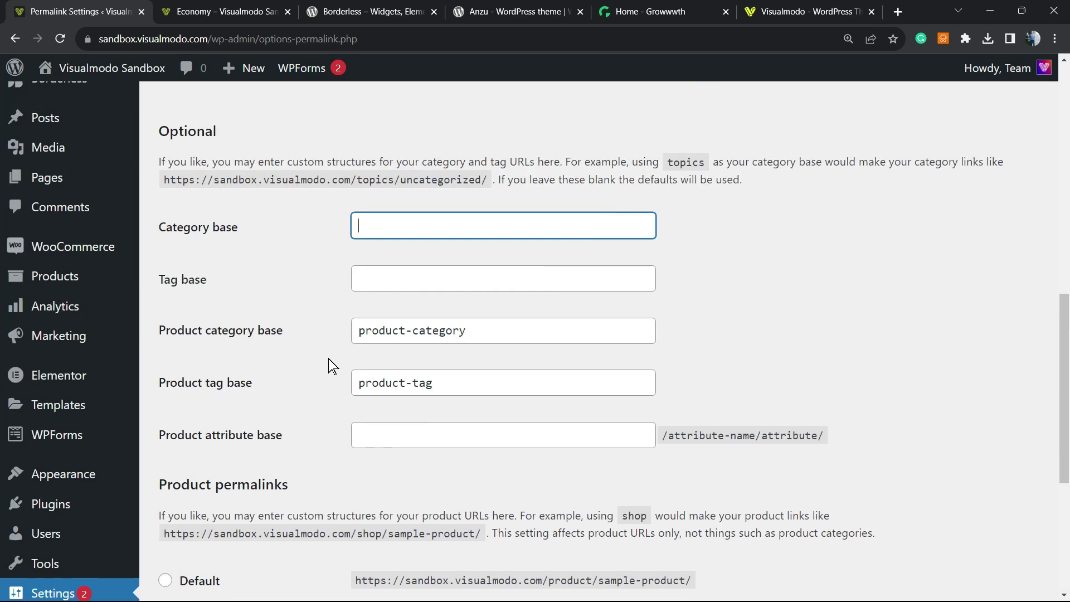
scroll(328, 359, "up", 10)
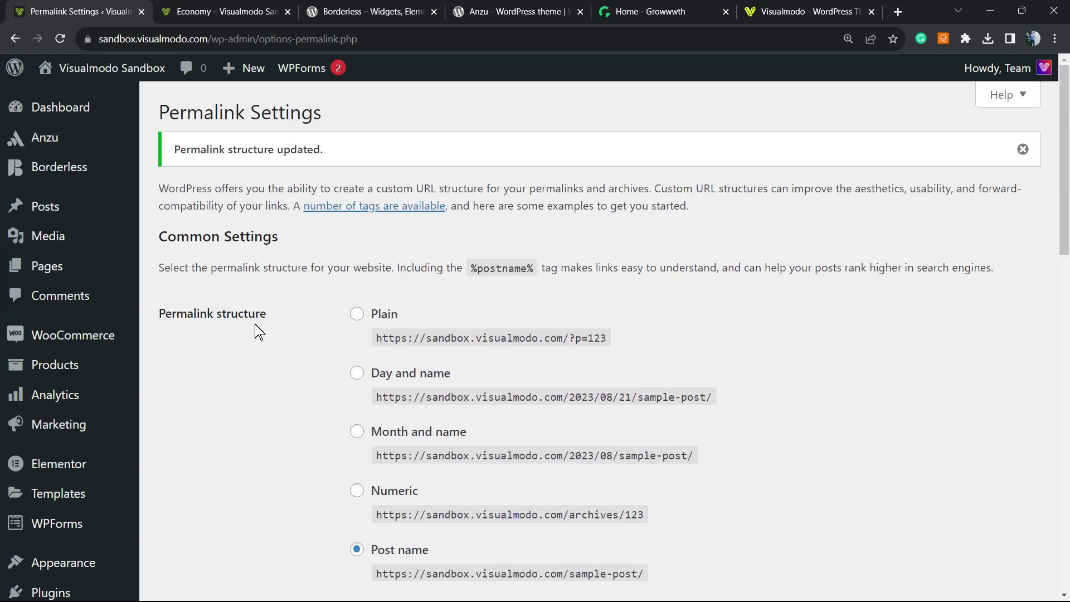
left_click(239, 12)
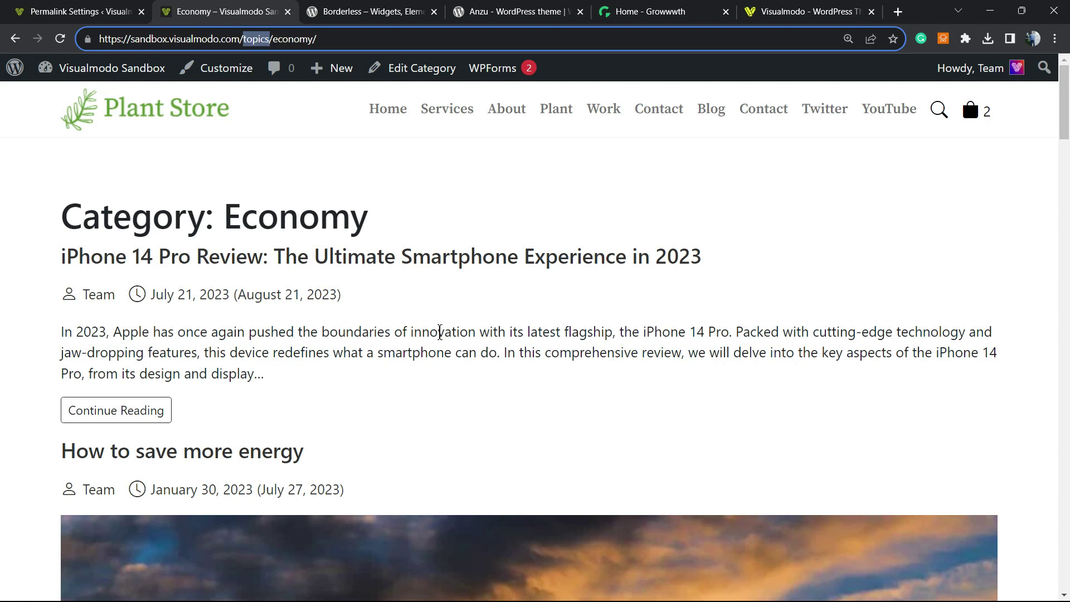
left_click(368, 11)
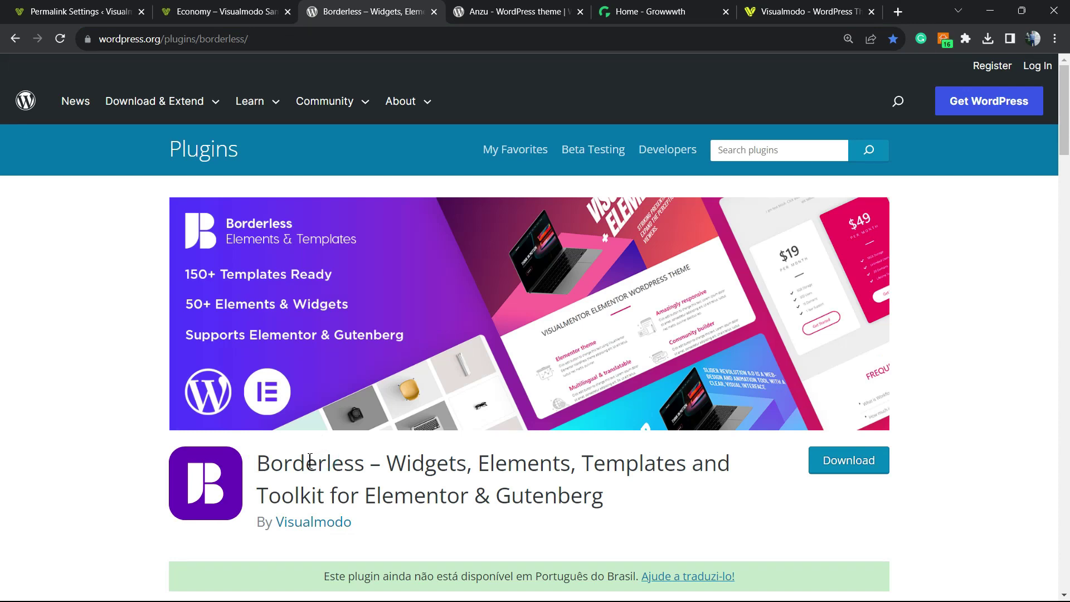
Step: View the Anzu theme page and its title, then move through the Growwwth tab to Visualmodo
left_click(468, 11)
double_click(205, 318)
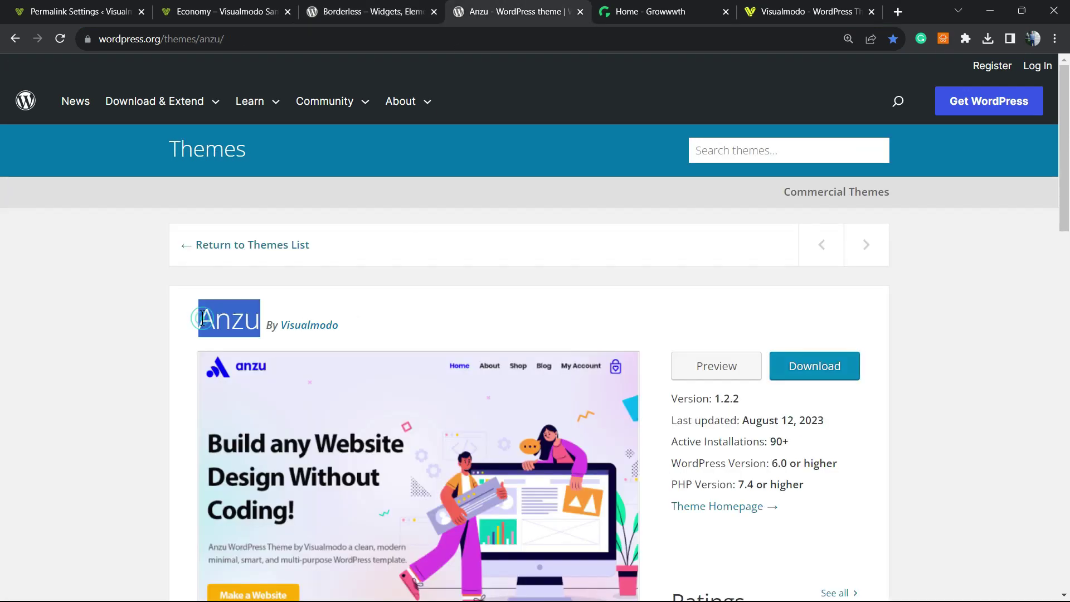
key("ctrl+Tab")
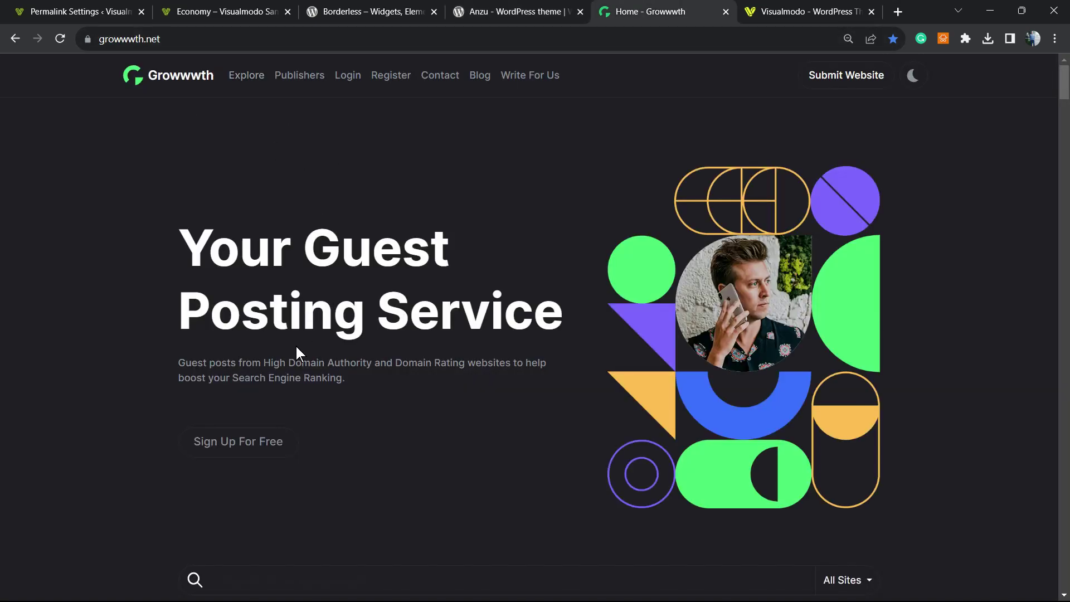
scroll(295, 343, "down", 10)
scroll(390, 348, "up", 10)
key("ctrl+Tab")
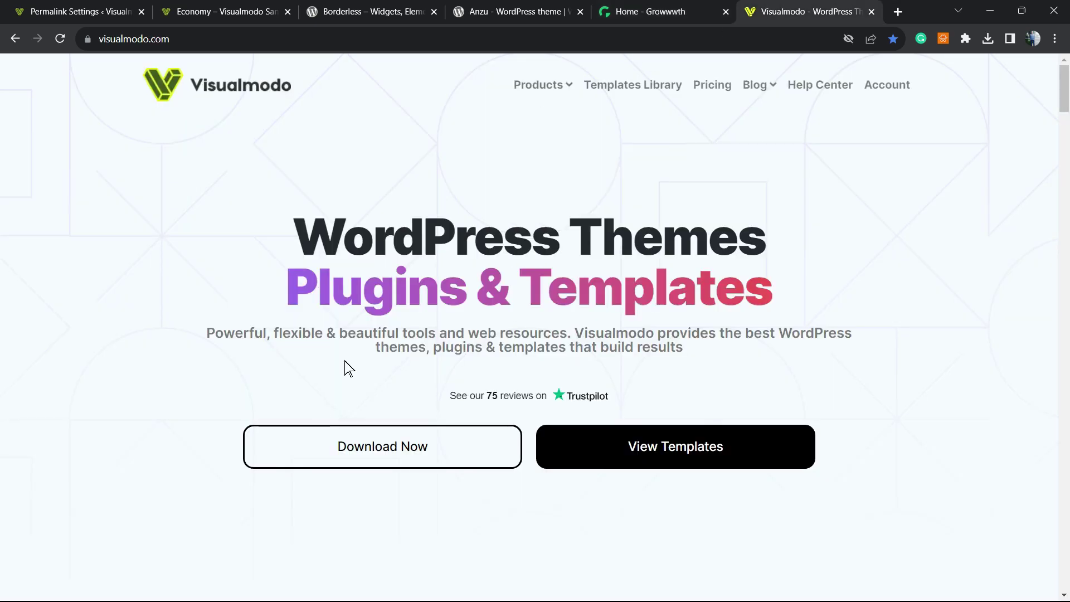
Step: Open Visualmodo's Templates Library and scroll through the templates to Translator and Steak House
left_click(625, 84)
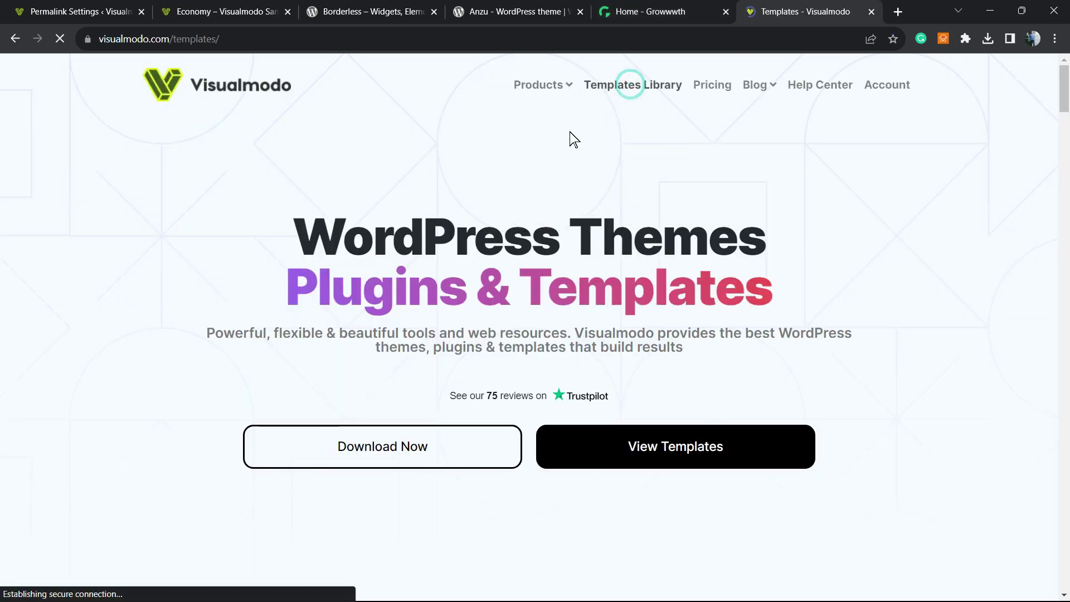
scroll(554, 332, "down", 5)
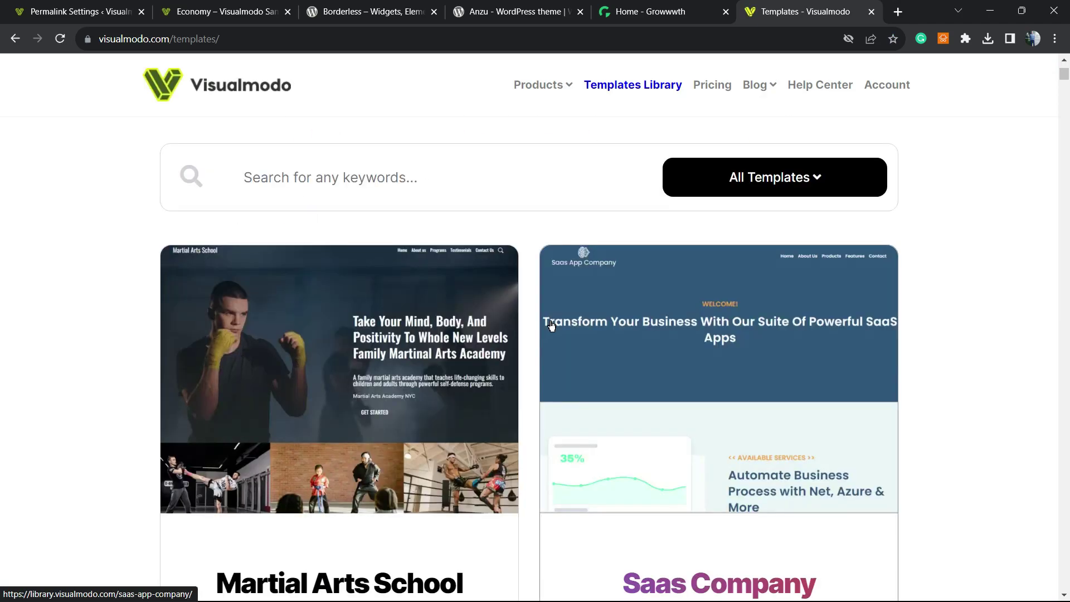
scroll(534, 303, "down", 5)
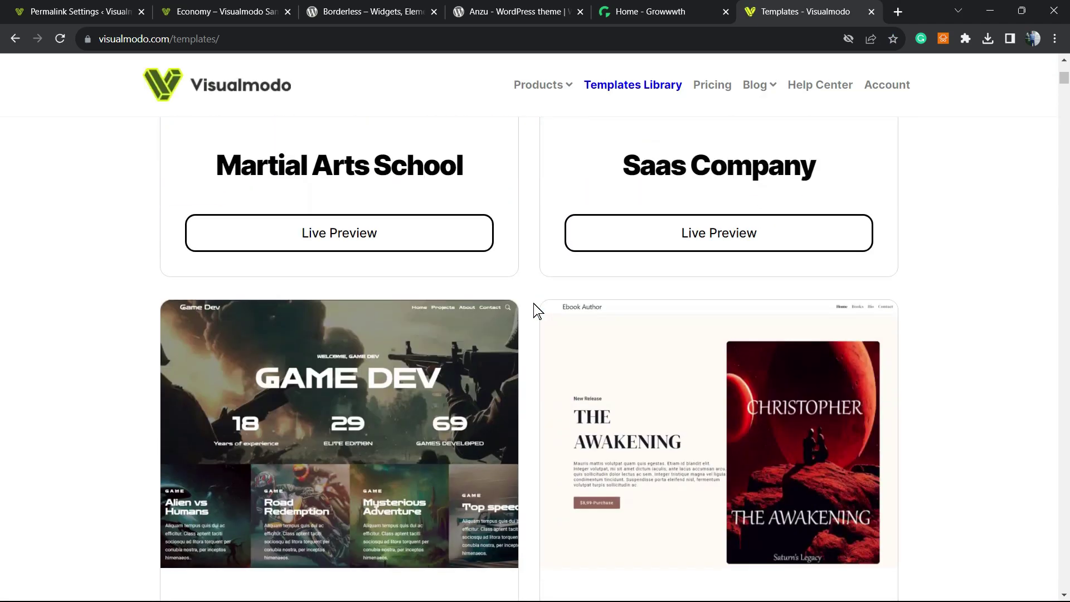
scroll(535, 306, "down", 20)
scroll(538, 319, "down", 20)
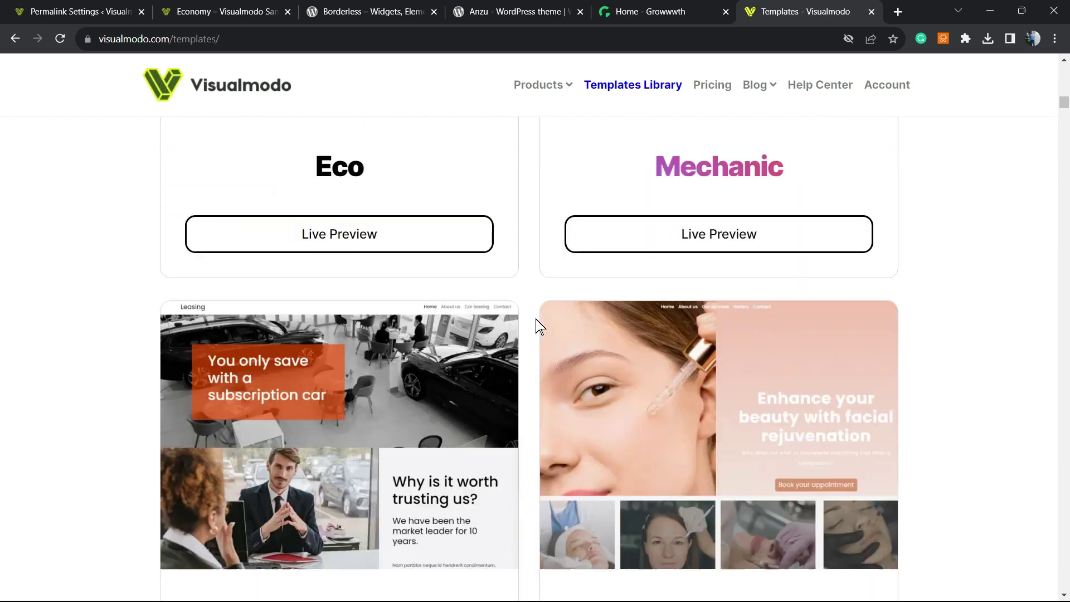
scroll(538, 325, "down", 20)
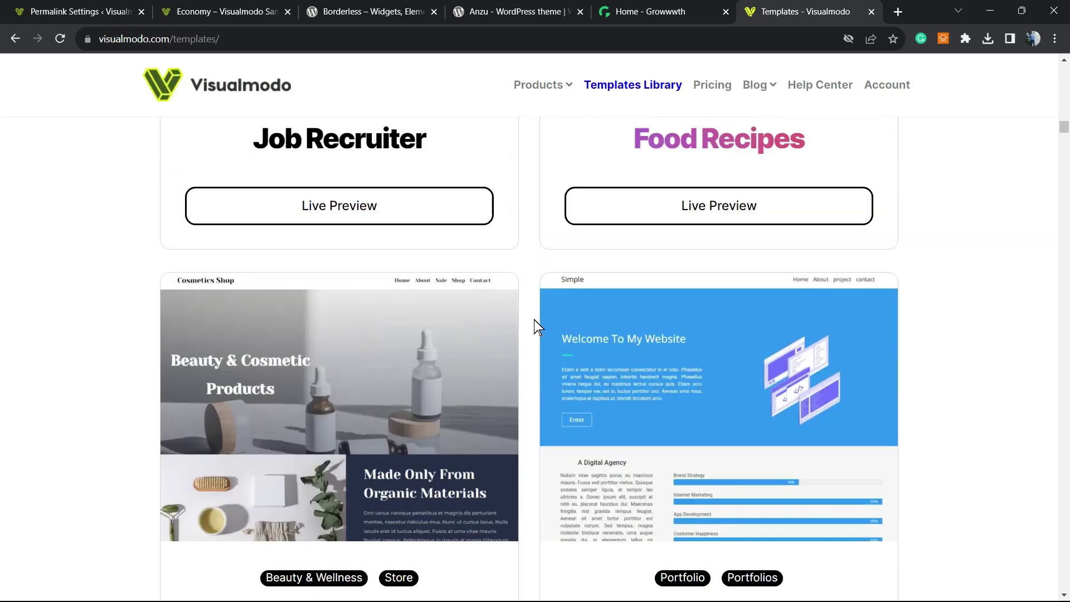
scroll(538, 327, "down", 20)
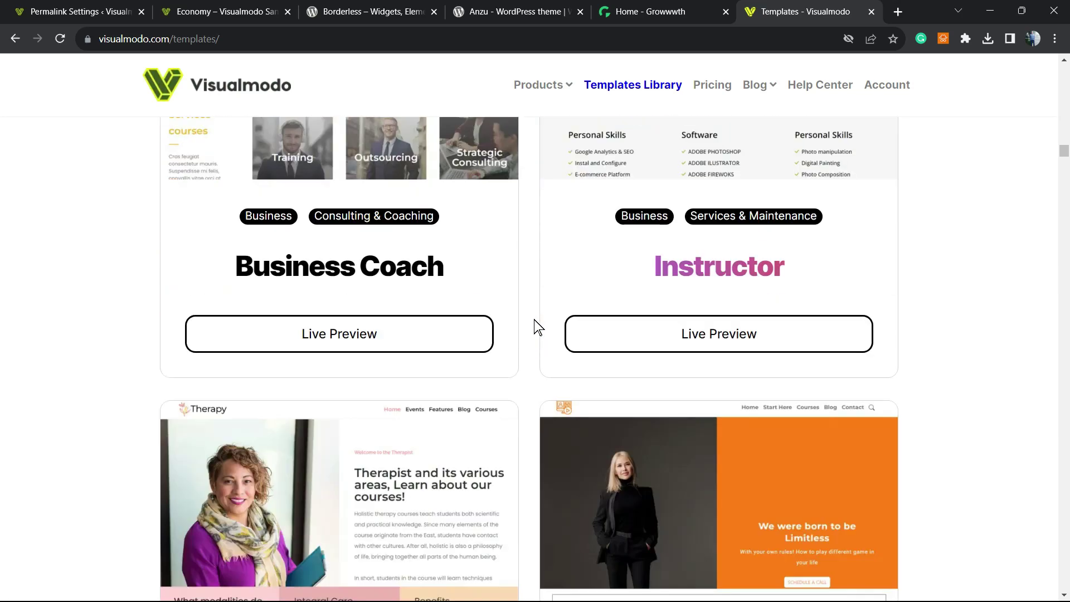
scroll(536, 327, "down", 20)
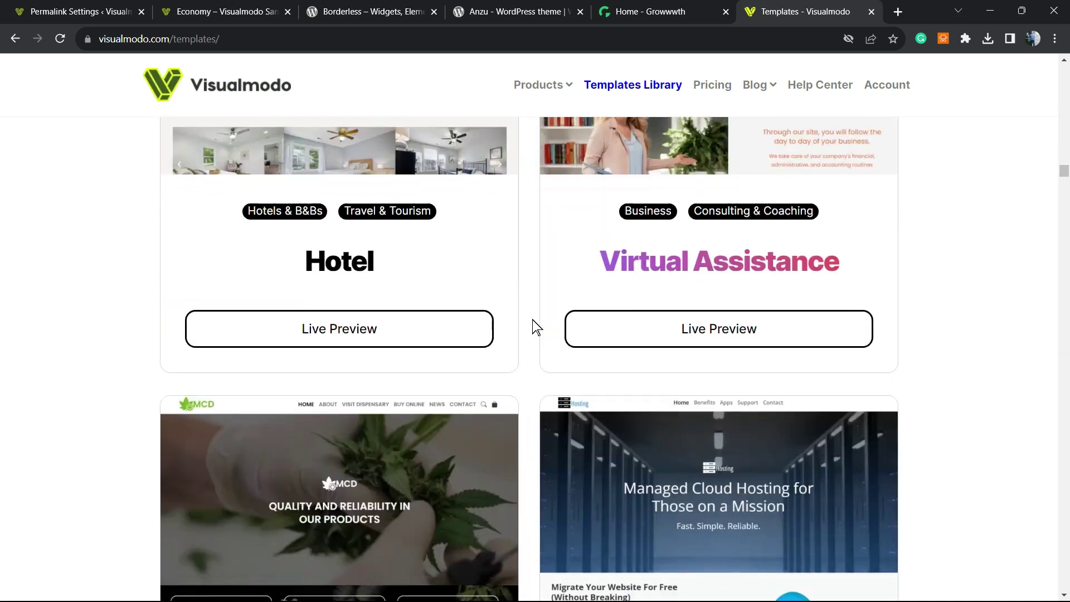
scroll(532, 322, "down", 20)
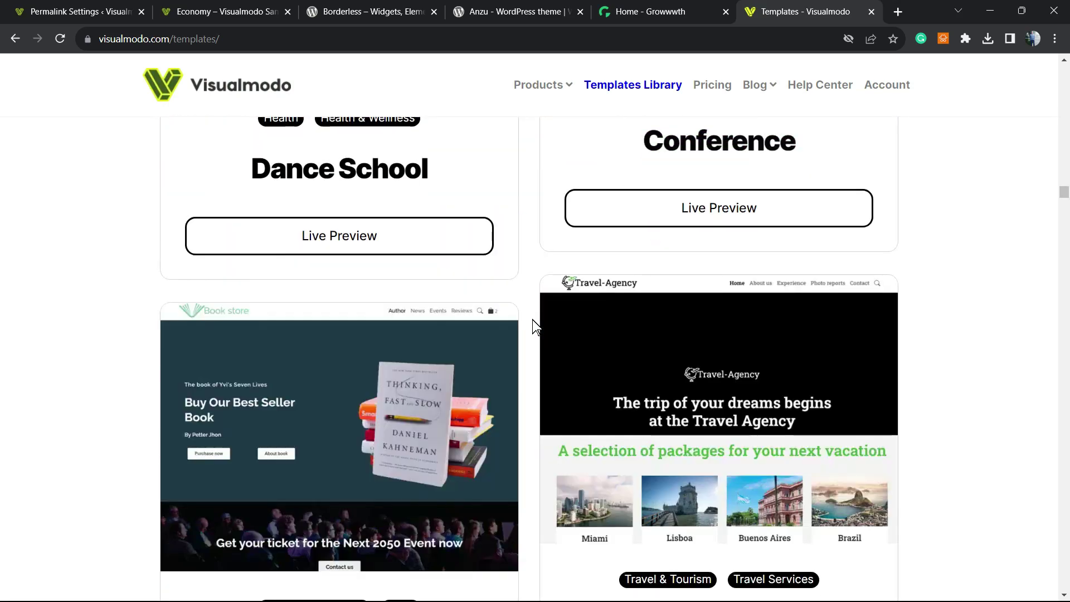
scroll(535, 331, "down", 12)
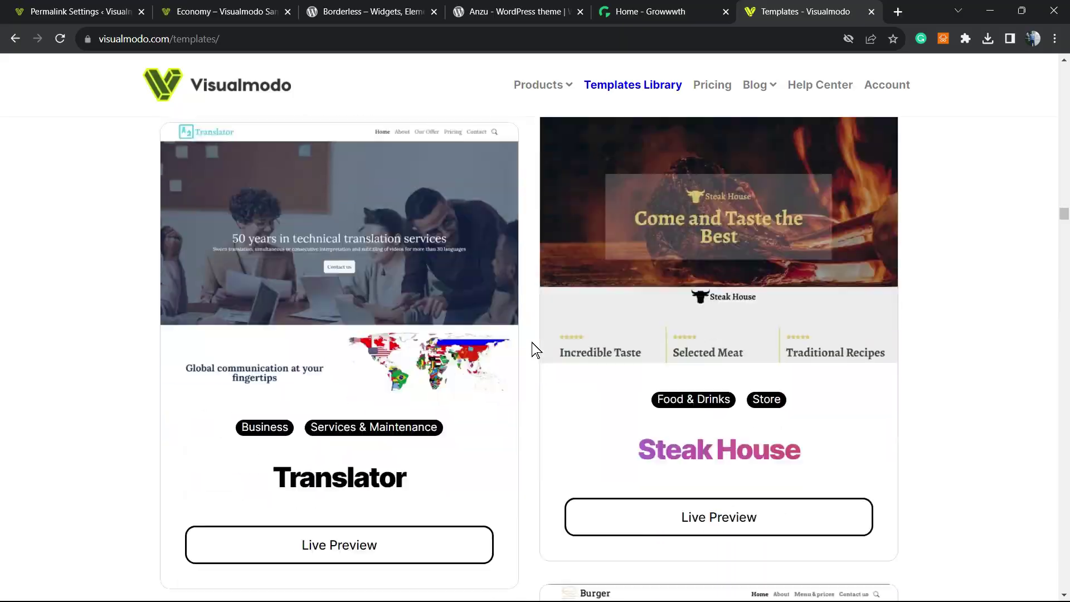